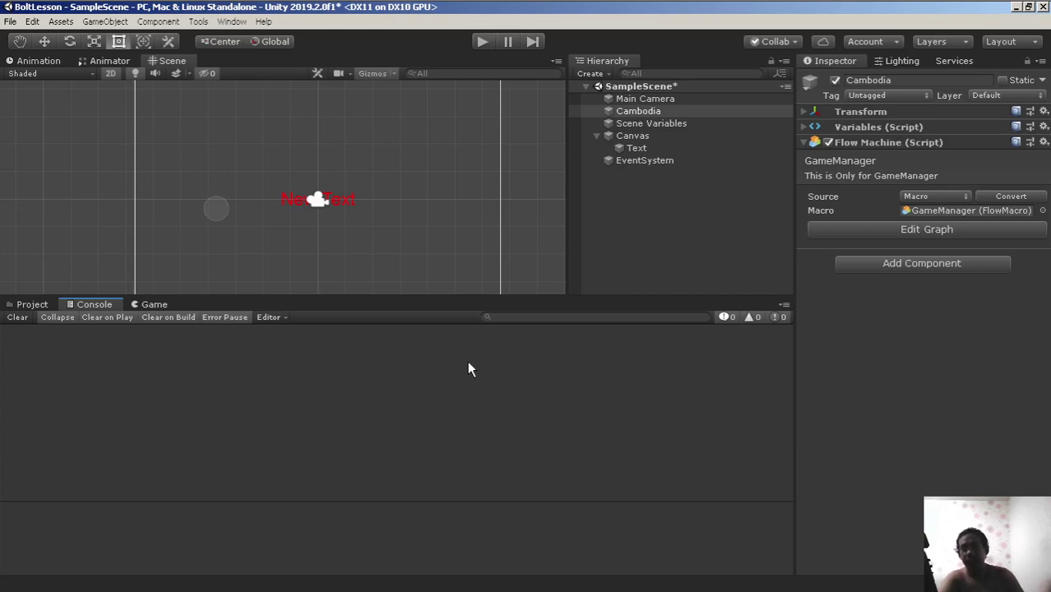
Open the GameManager flow graph and frame its GetKeyDown and GetKeyUp chains at 0.9x zoom
click(906, 231)
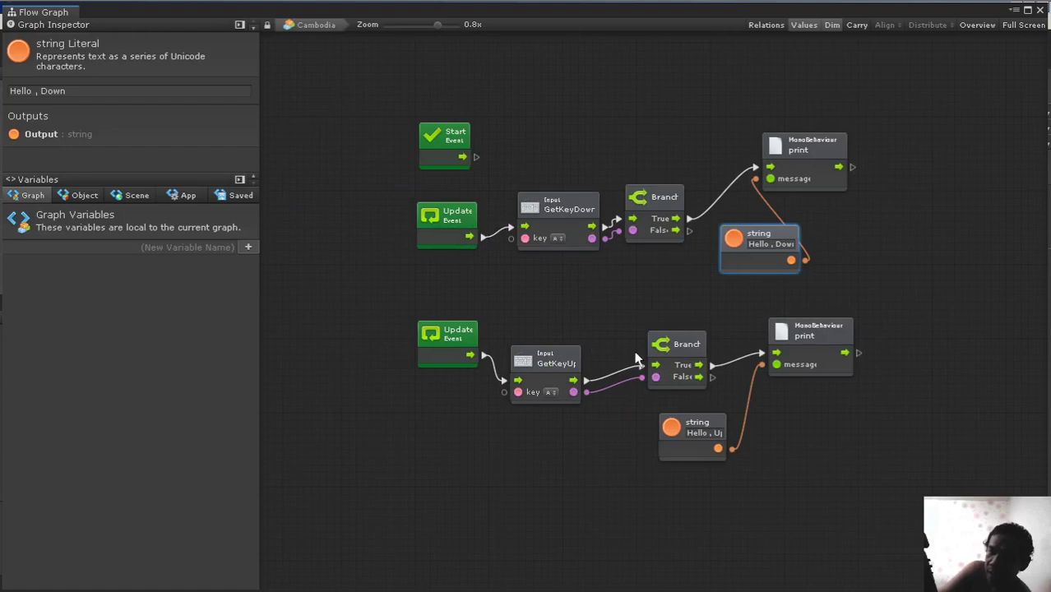
middle_drag(717, 389, 705, 267)
scroll(469, 328, up, 1)
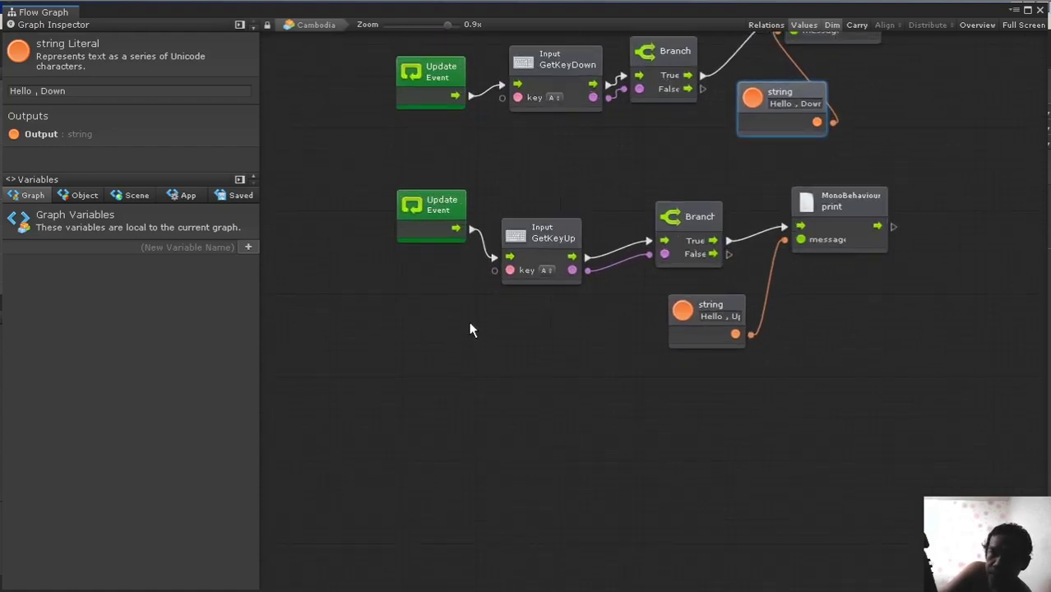
right_click(434, 365)
click(411, 352)
click(416, 383)
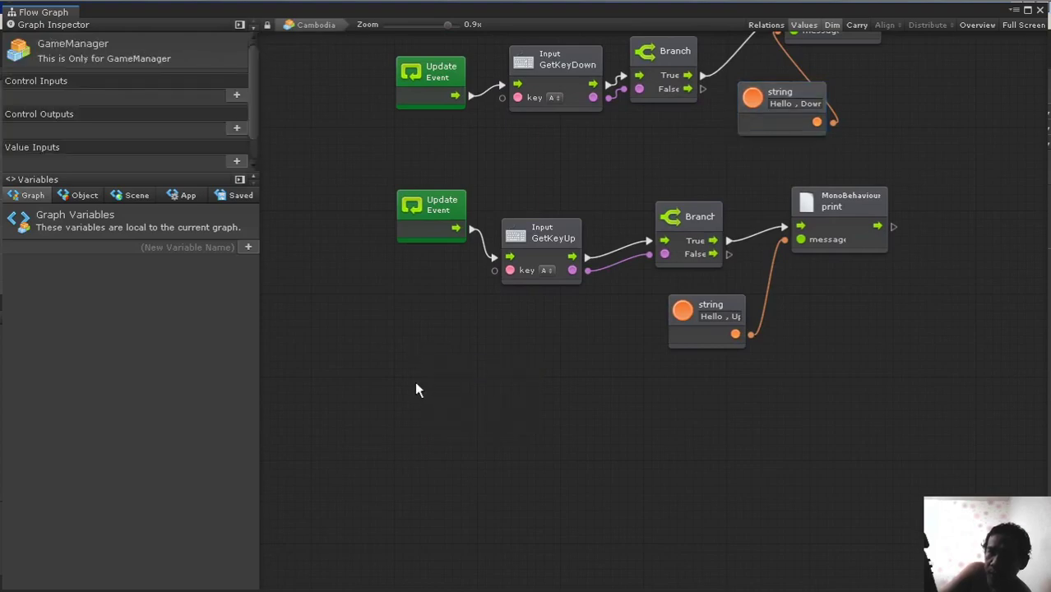
Add an Update event node and place it beneath the GetKeyUp chain
right_click(416, 382)
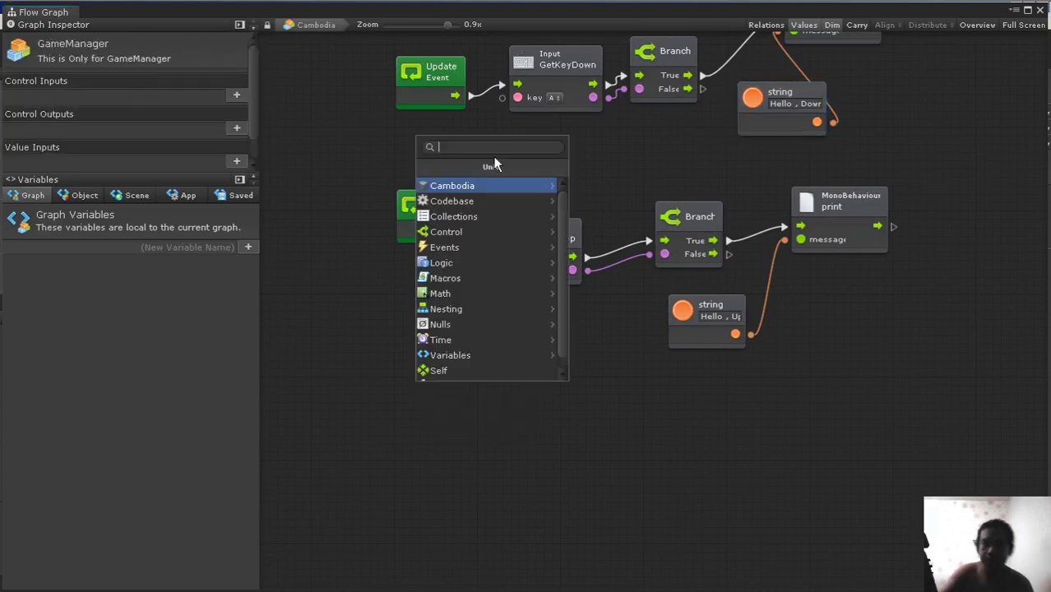
text(Update)
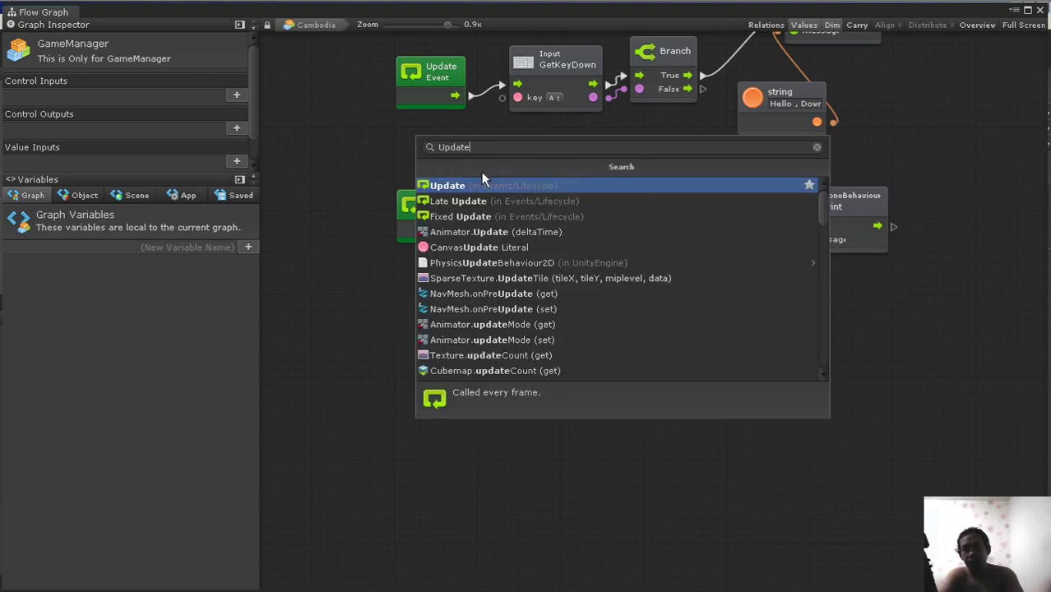
click(465, 186)
drag(455, 400, 436, 396)
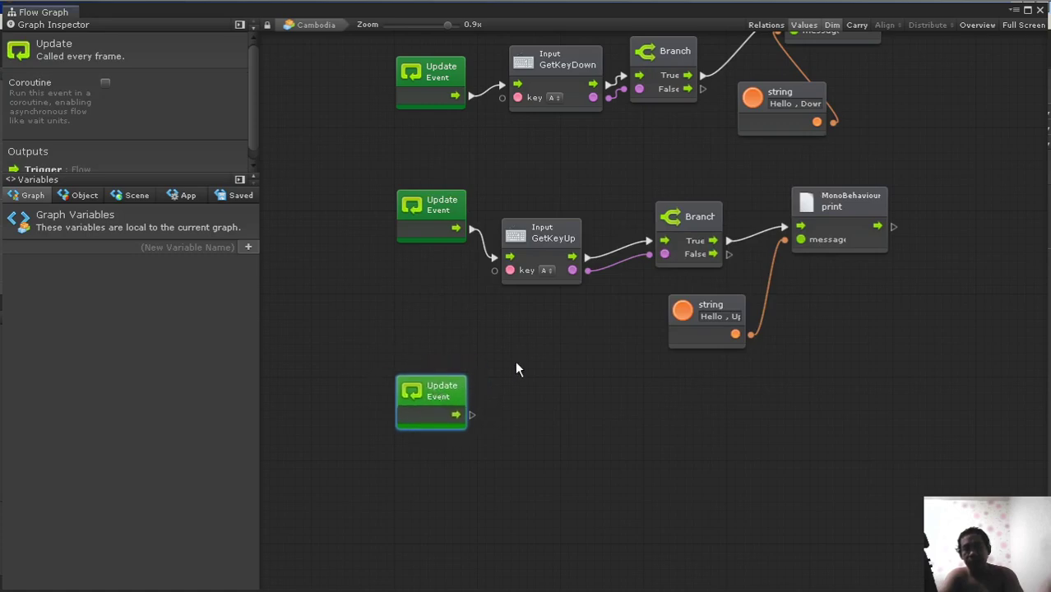
Recenter the graph on the lower nodes and pull a connection from the new Update's output
scroll(516, 364, up, 1)
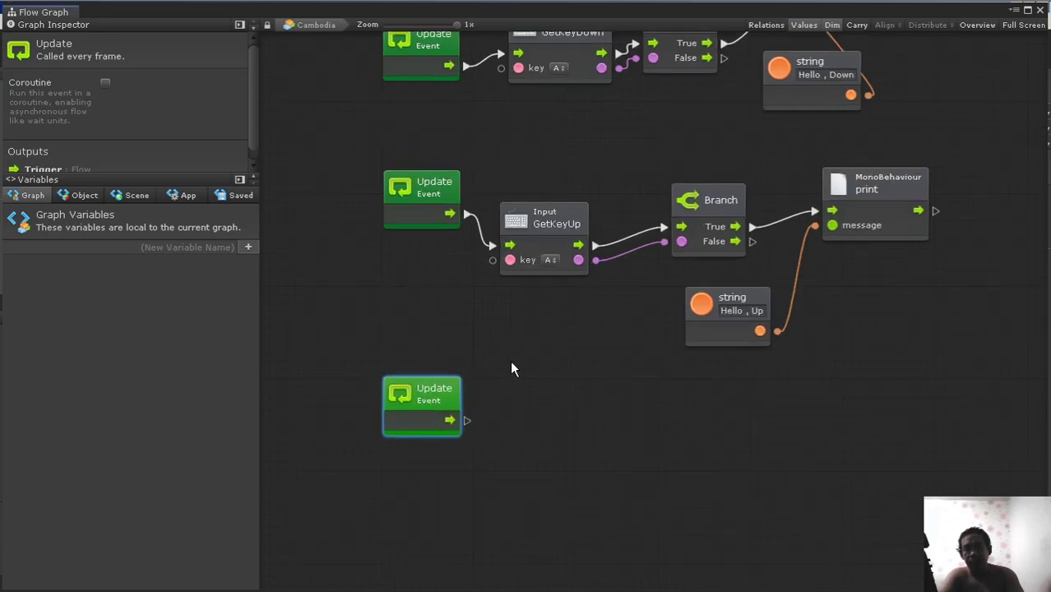
right_click(418, 198)
click(556, 367)
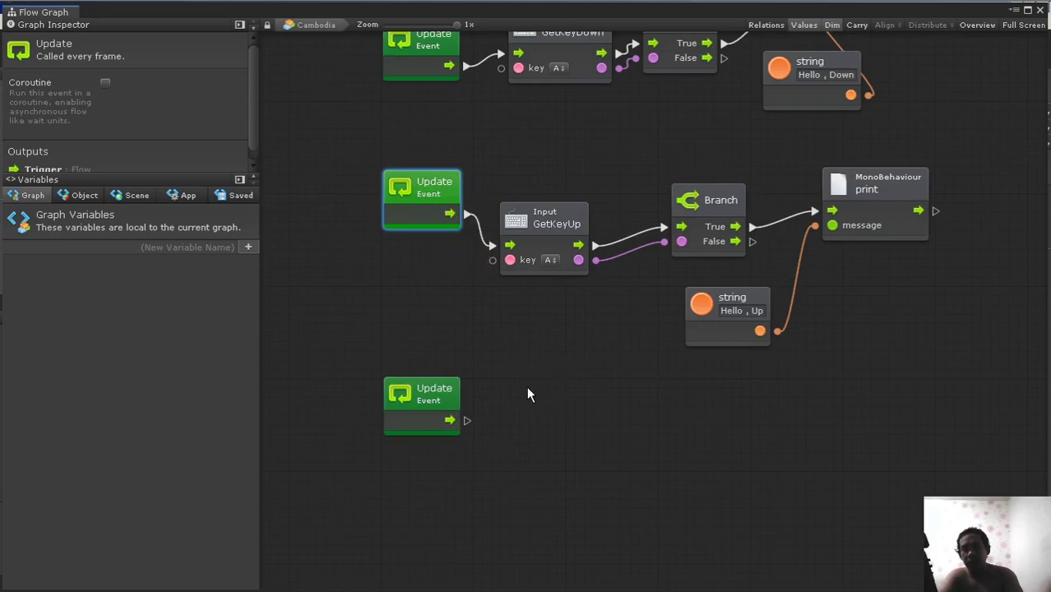
middle_drag(554, 347, 551, 295)
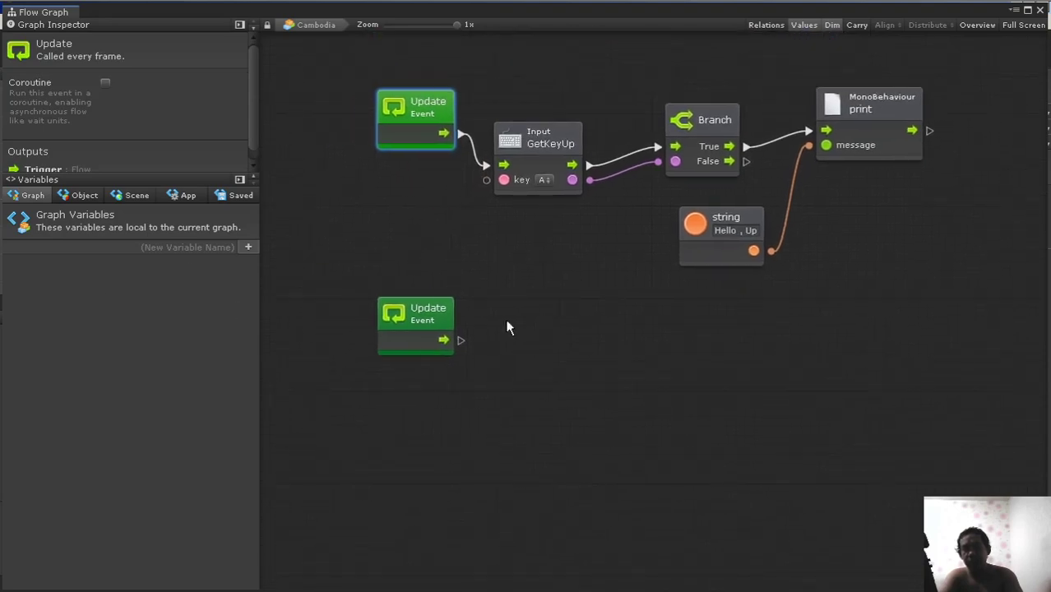
middle_drag(657, 347, 629, 339)
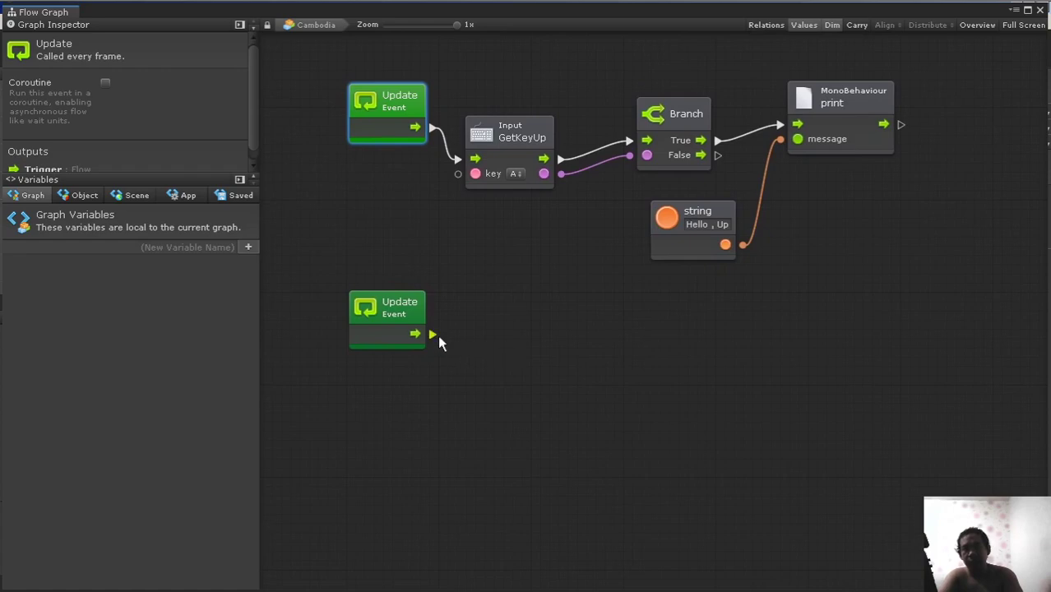
drag(433, 334, 544, 365)
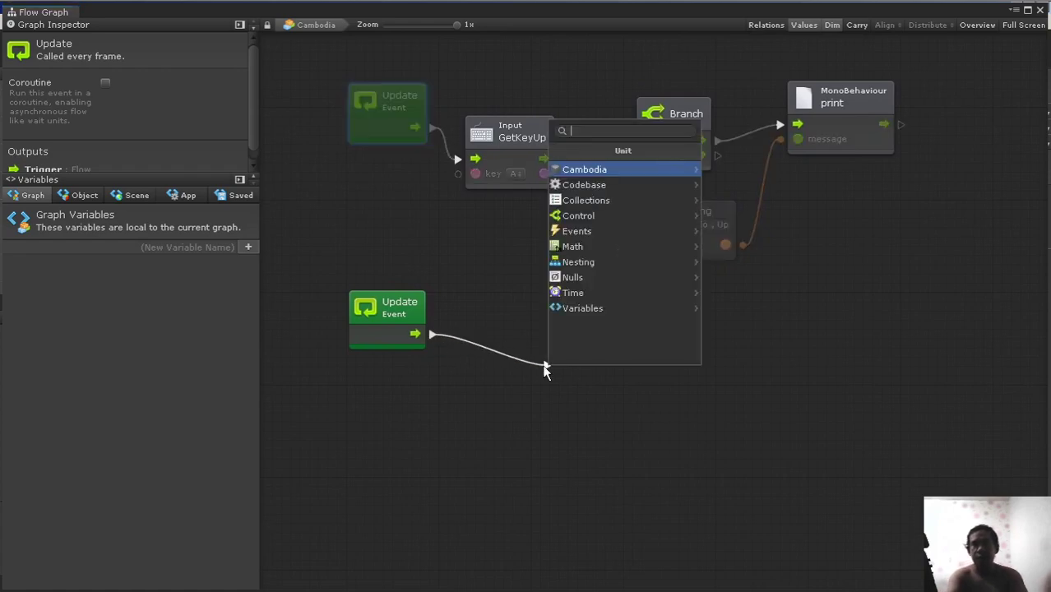
Attach an Input.GetKey node to the new Update event, its key still None
text(inpu)
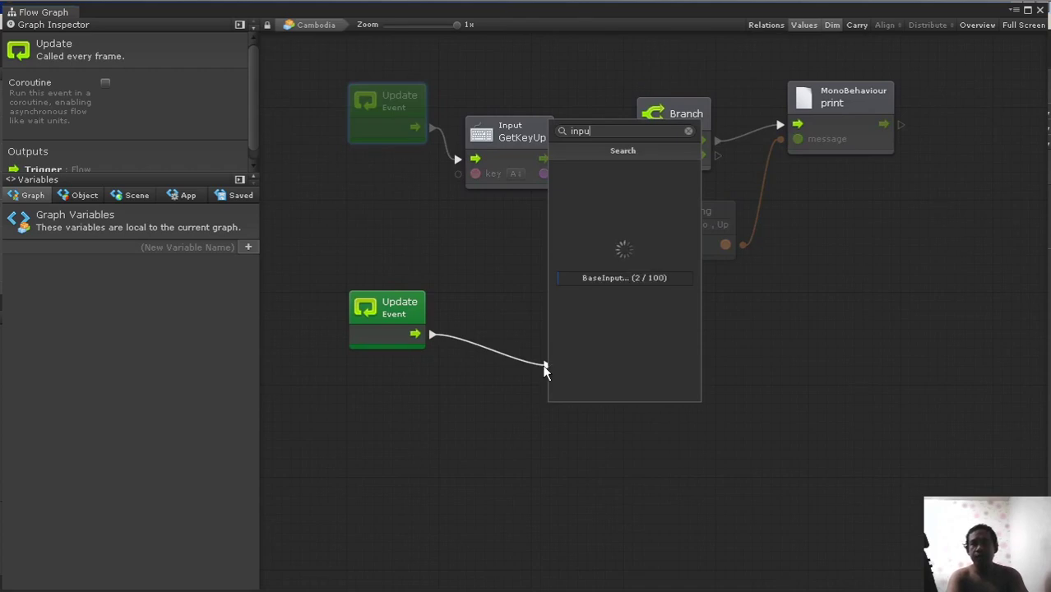
text(t.getkey)
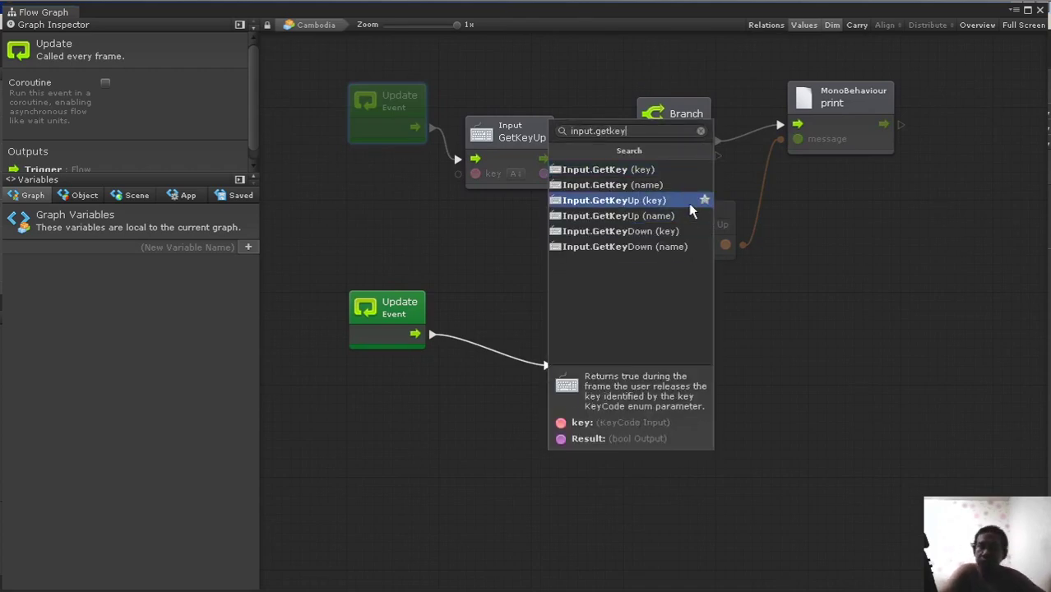
click(623, 174)
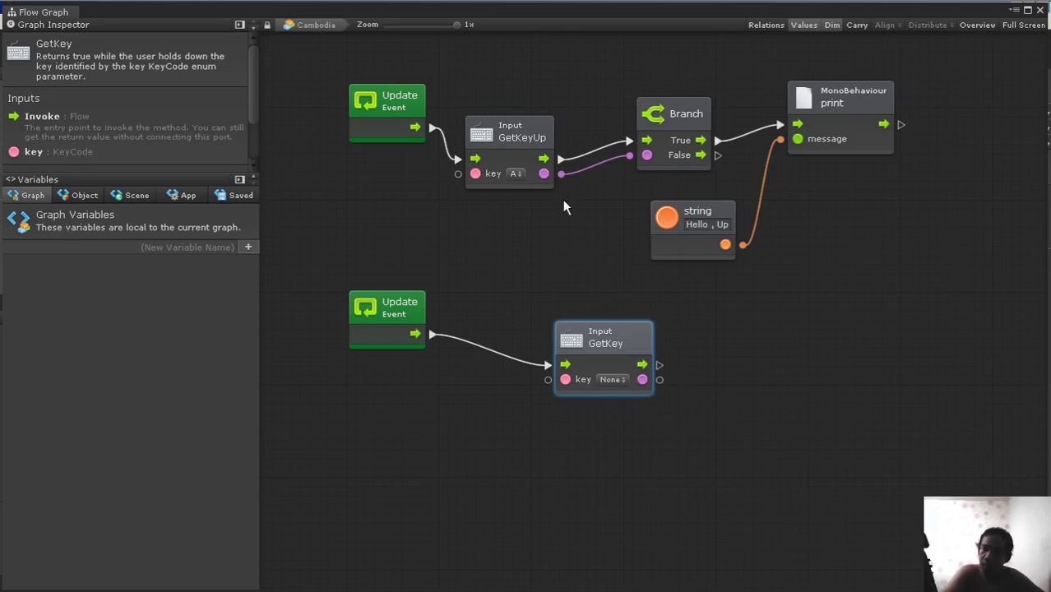
middle_drag(598, 112, 586, 281)
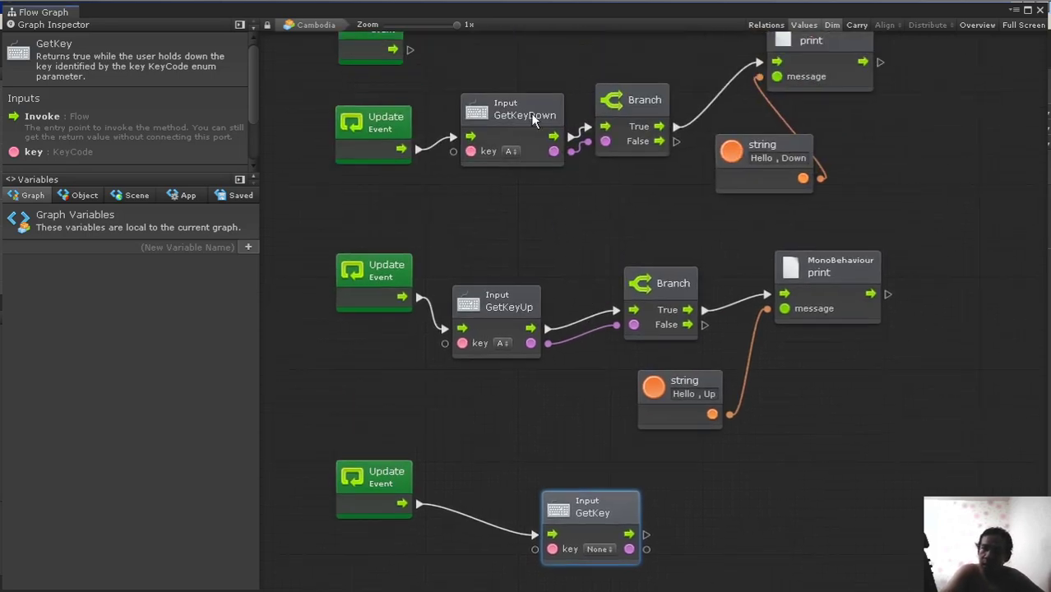
mouse_move(546, 120)
mouse_move(528, 312)
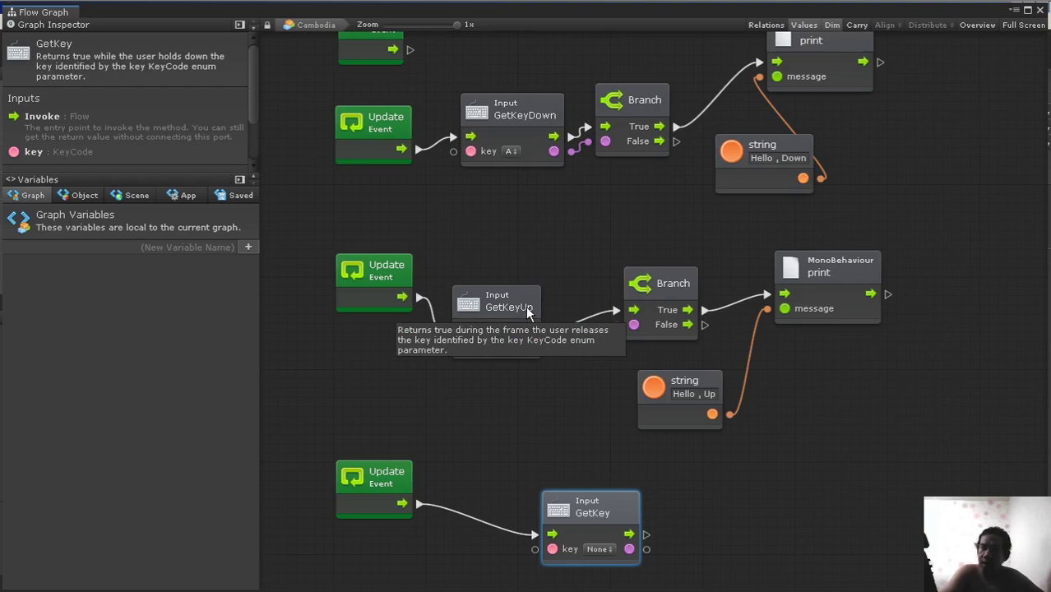
scroll(539, 296, down, 5)
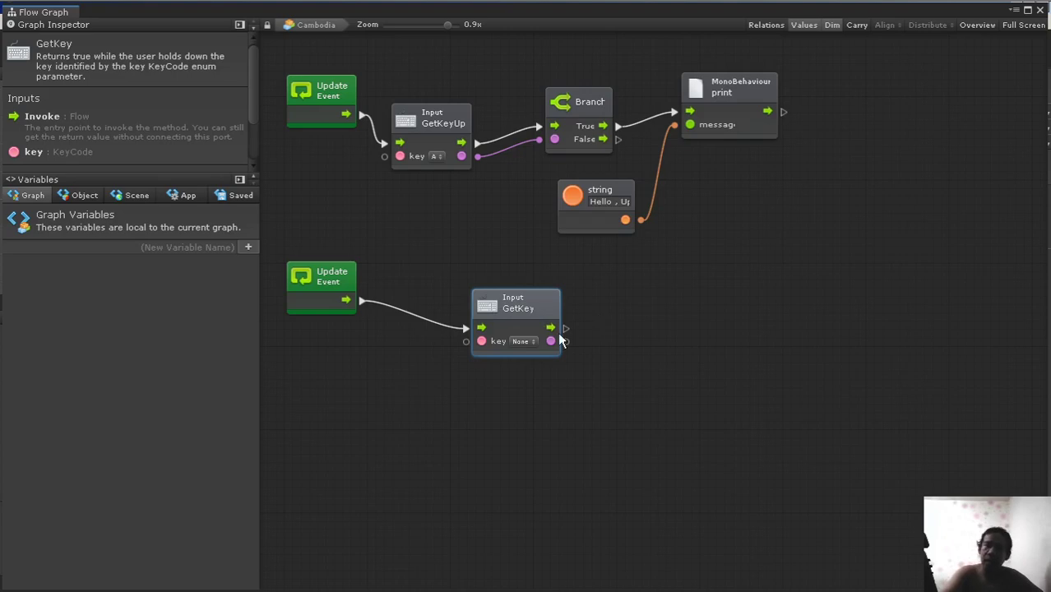
Set the Input.GetKey node's key to E
click(522, 341)
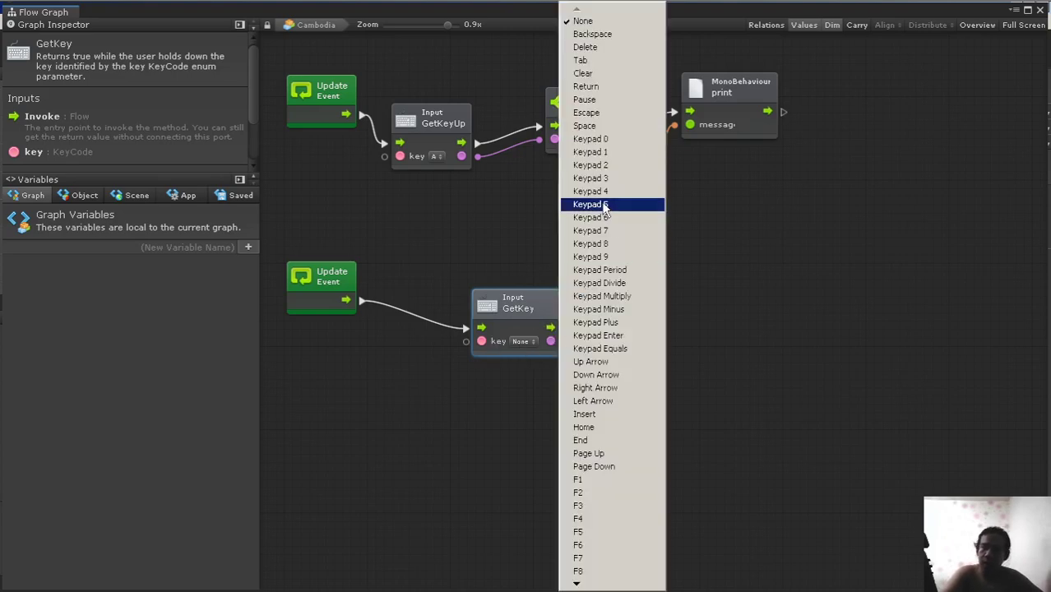
key(a)
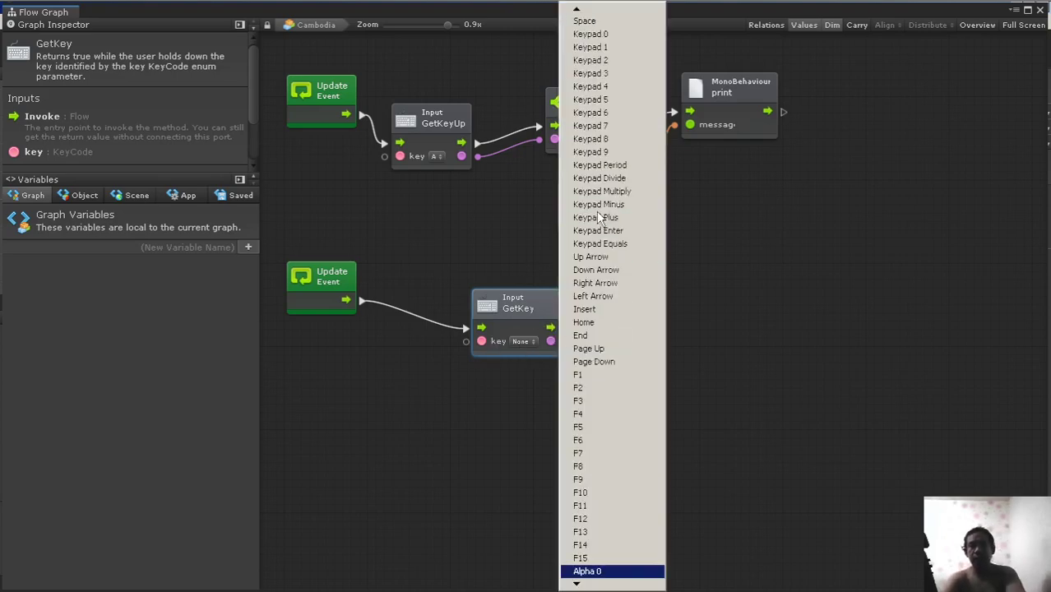
key(Down)
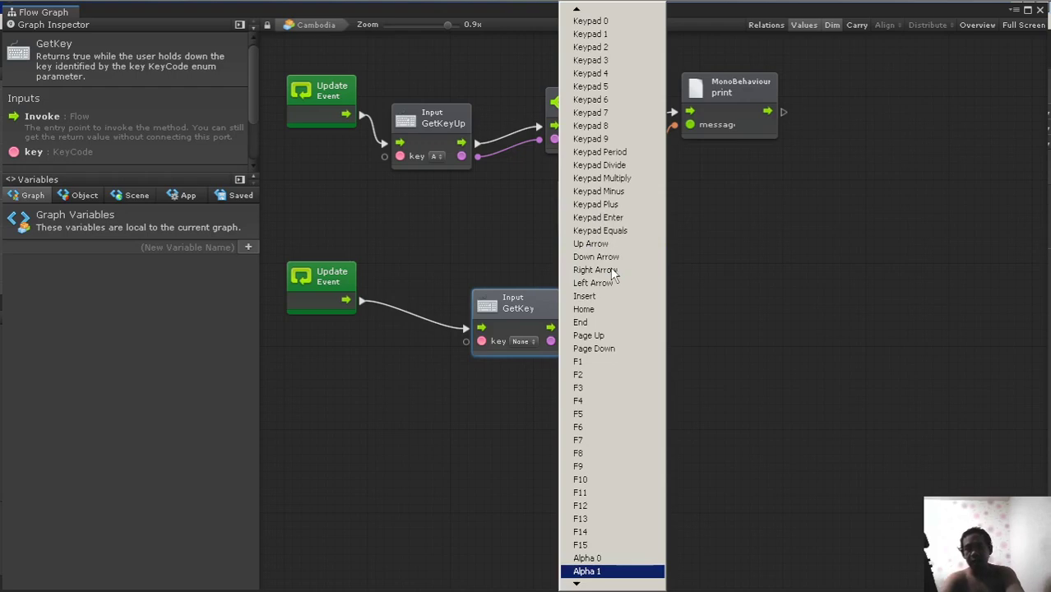
key(Down)
key(Down)
key(Down)
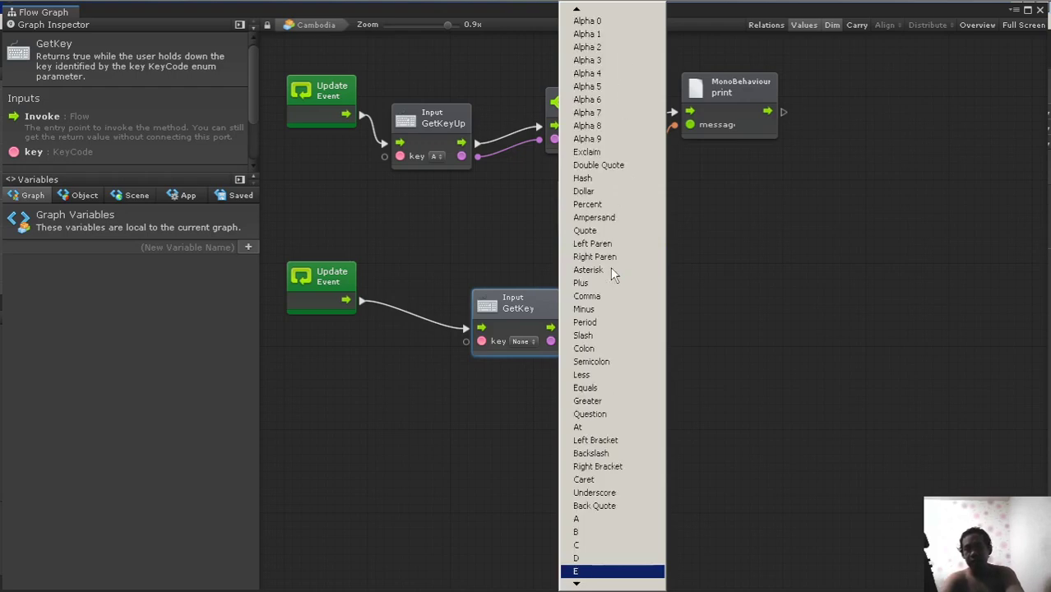
click(605, 574)
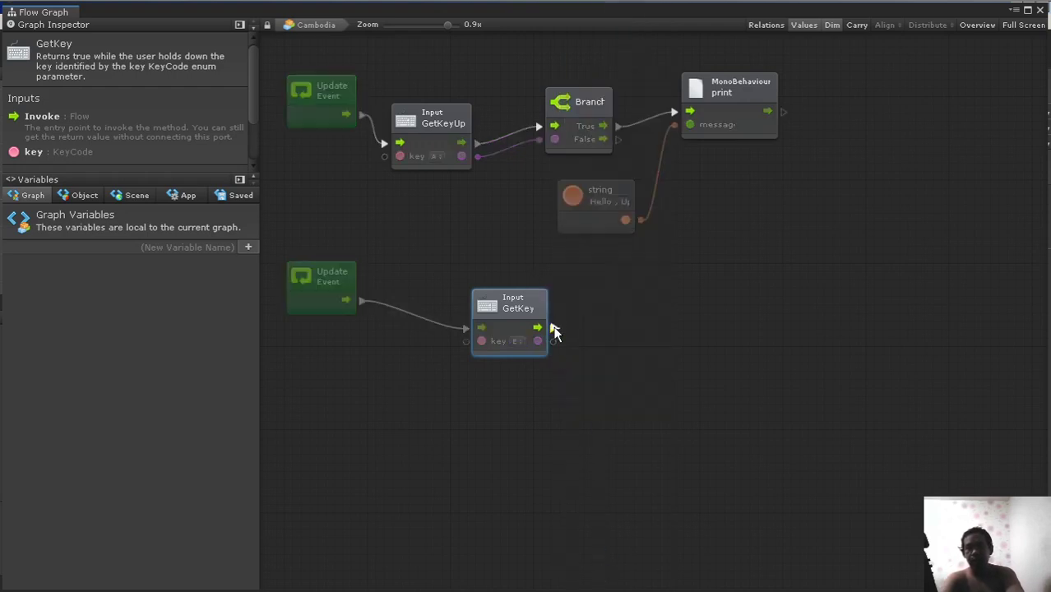
Add a Branch after GetKey and feed the GetKey result into its Condition
drag(538, 327, 665, 296)
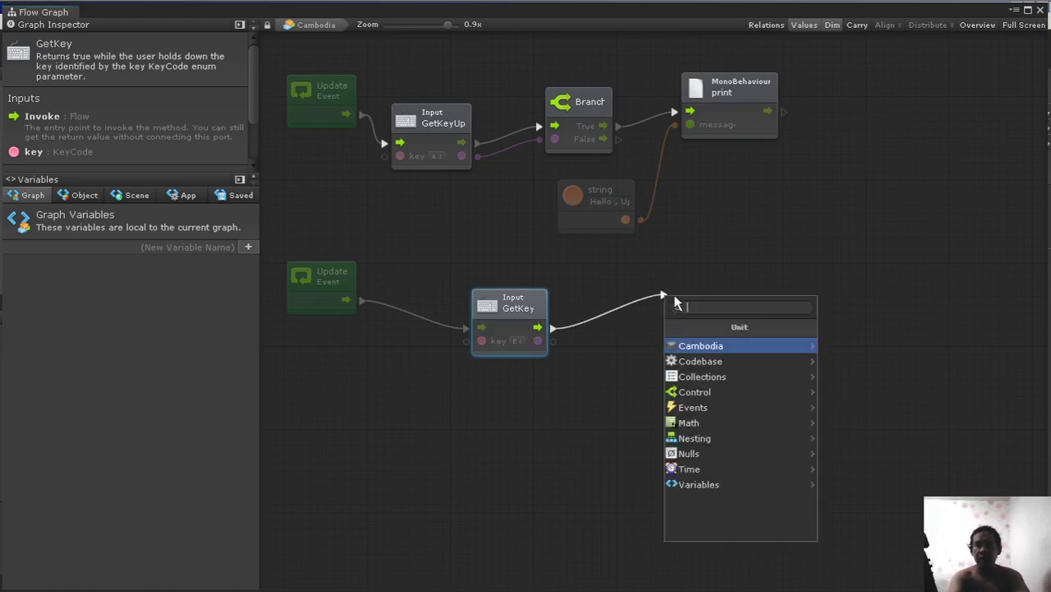
text(branch)
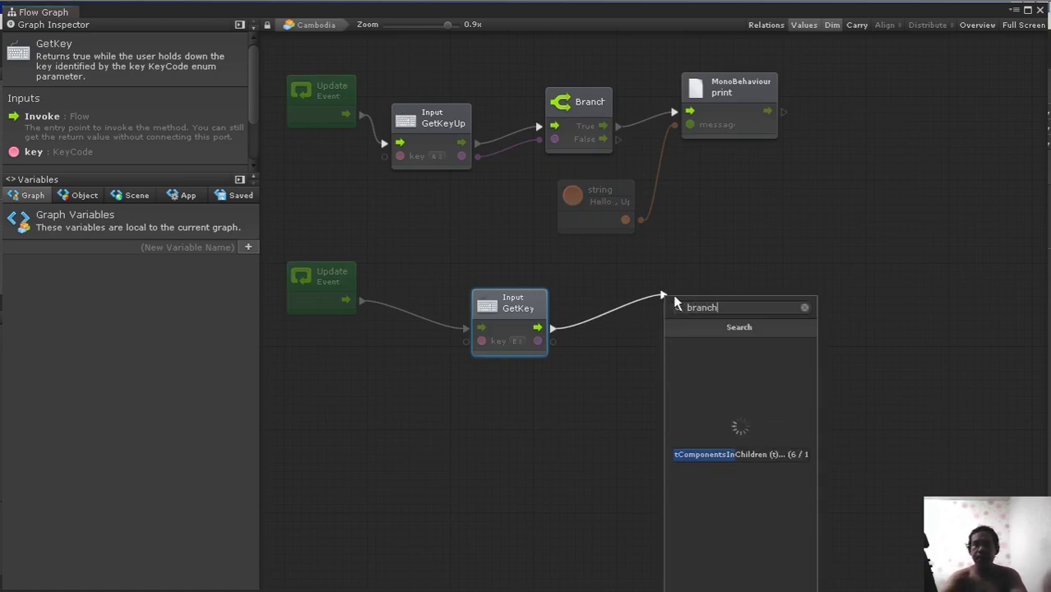
click(687, 344)
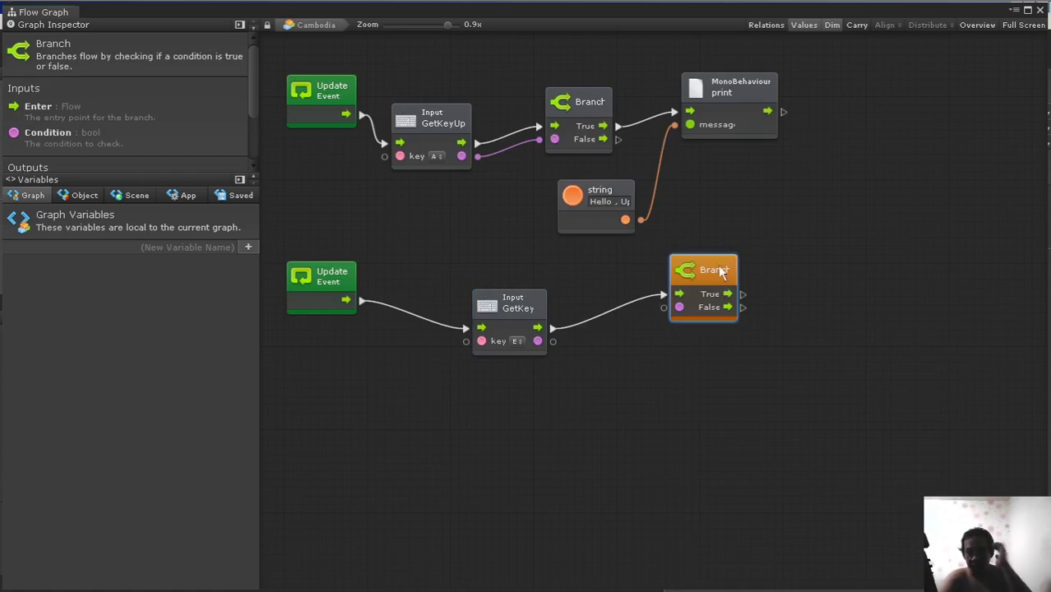
drag(707, 268, 665, 281)
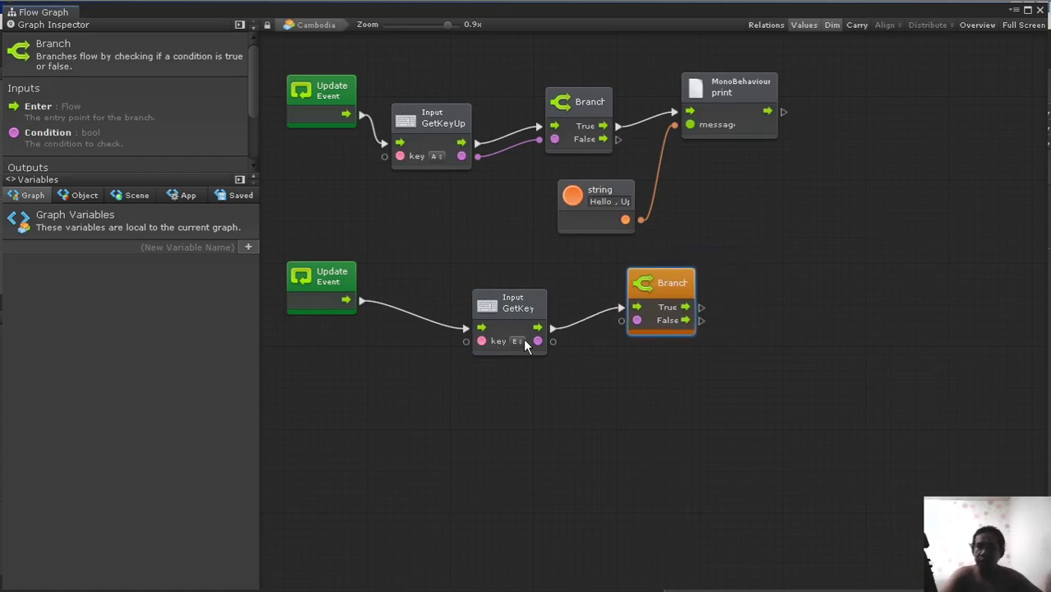
drag(552, 341, 623, 327)
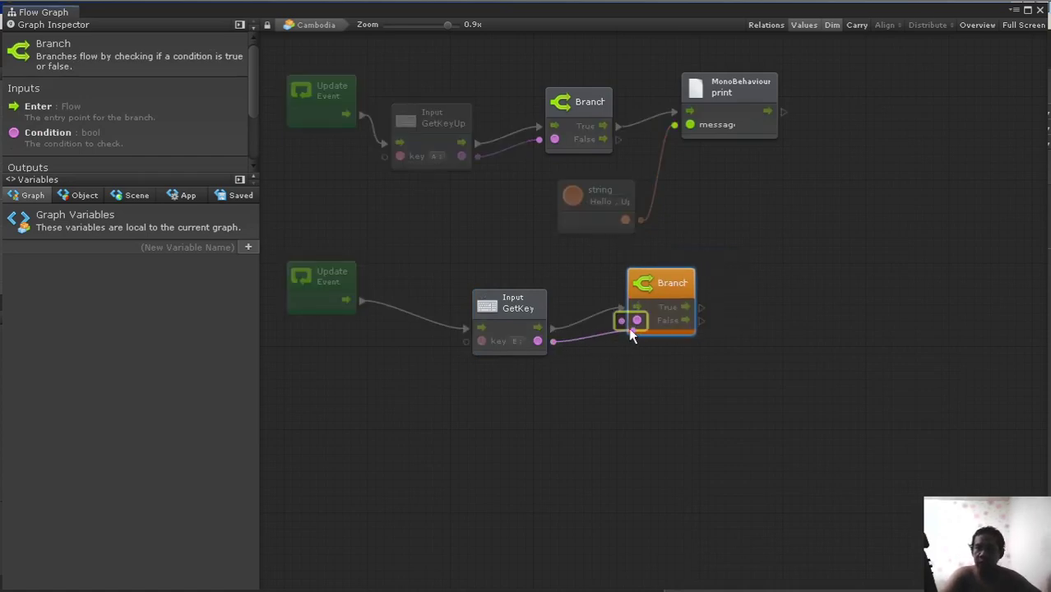
Add a print unit on the Branch's True output
drag(701, 307, 786, 269)
text(prin)
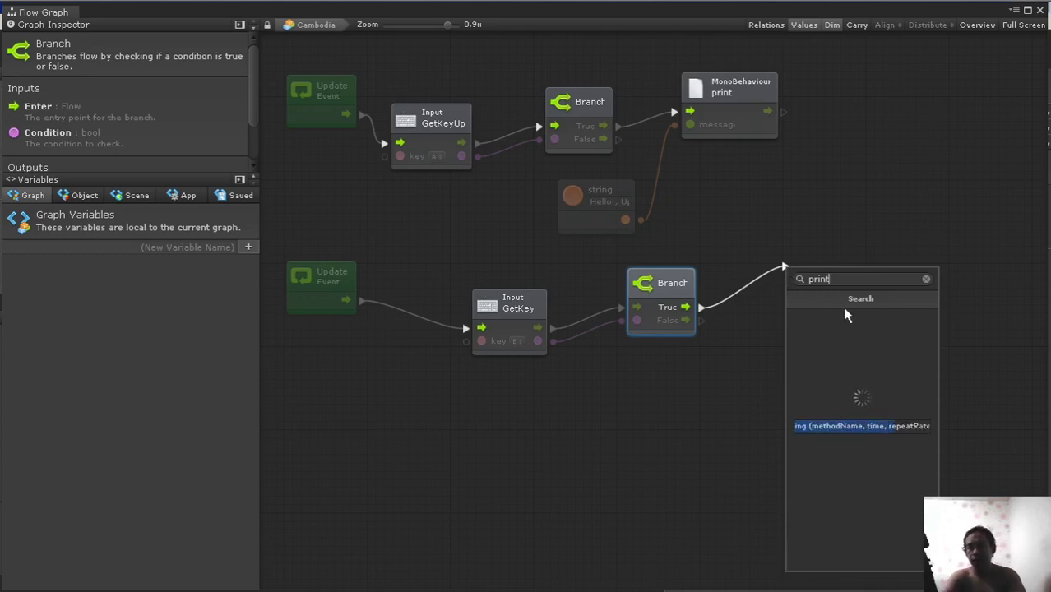
text(t)
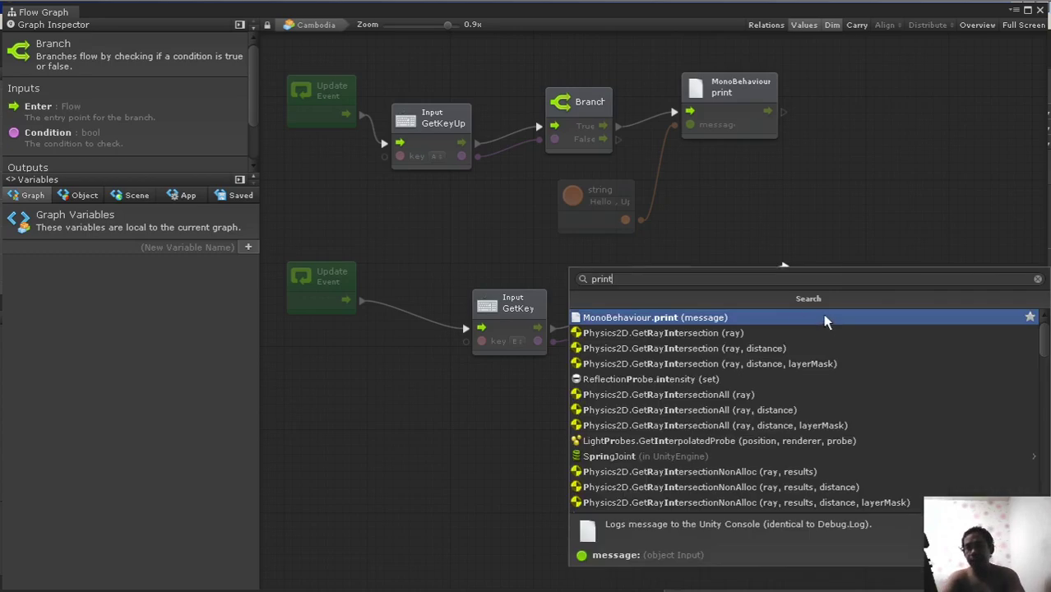
click(755, 317)
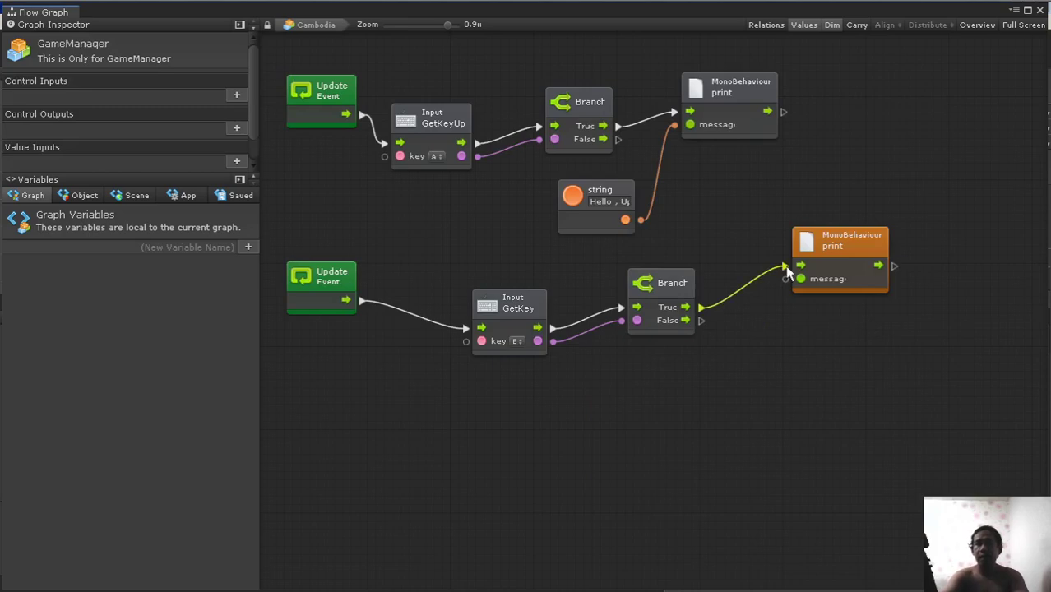
Feed print's message a string literal reading 'blah blah blah blah blah'
drag(785, 280, 678, 401)
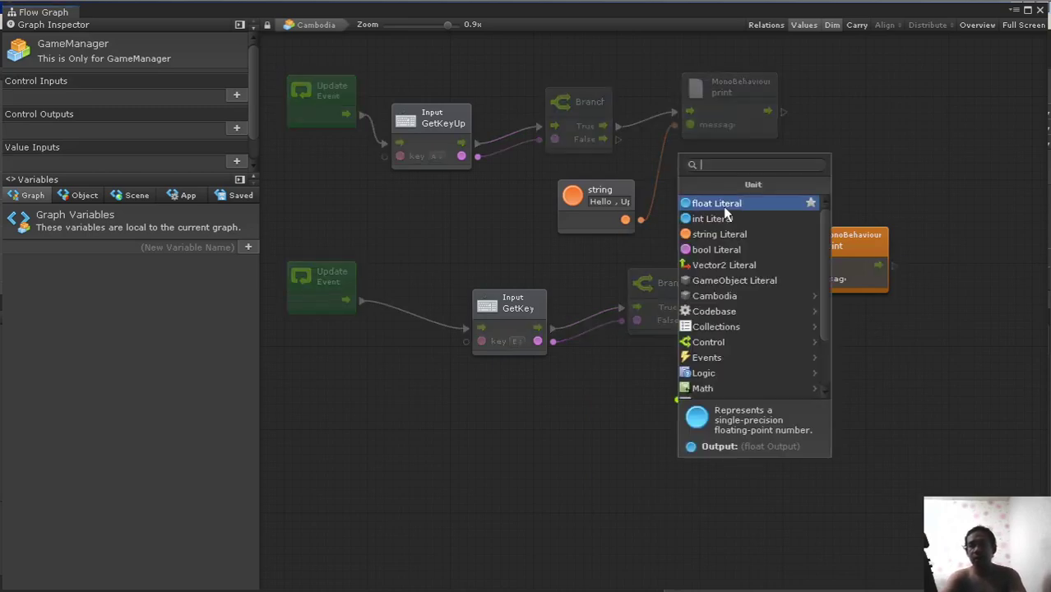
click(724, 235)
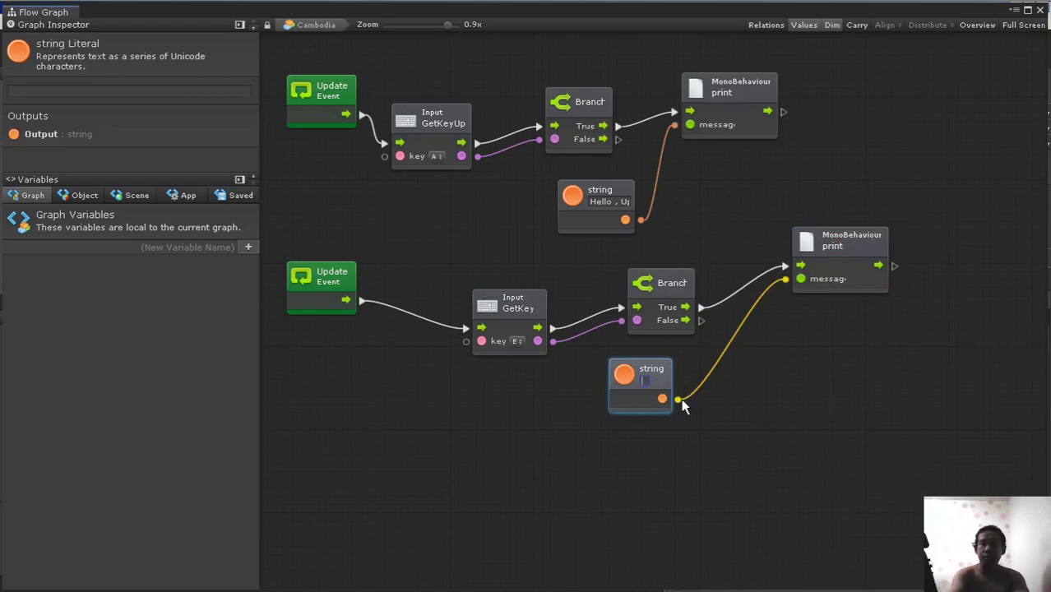
text(bla)
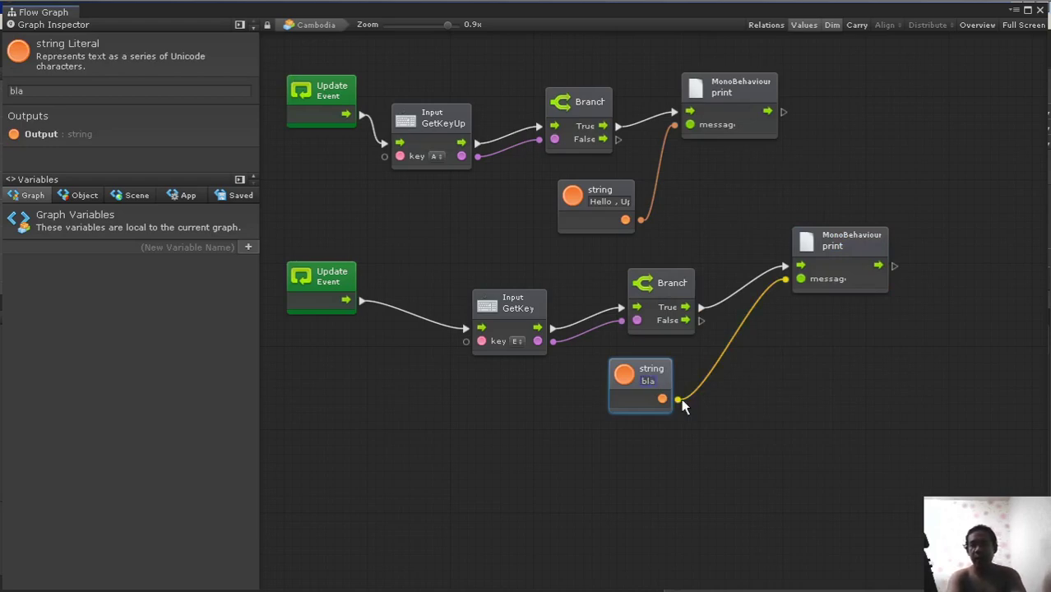
text(h blah)
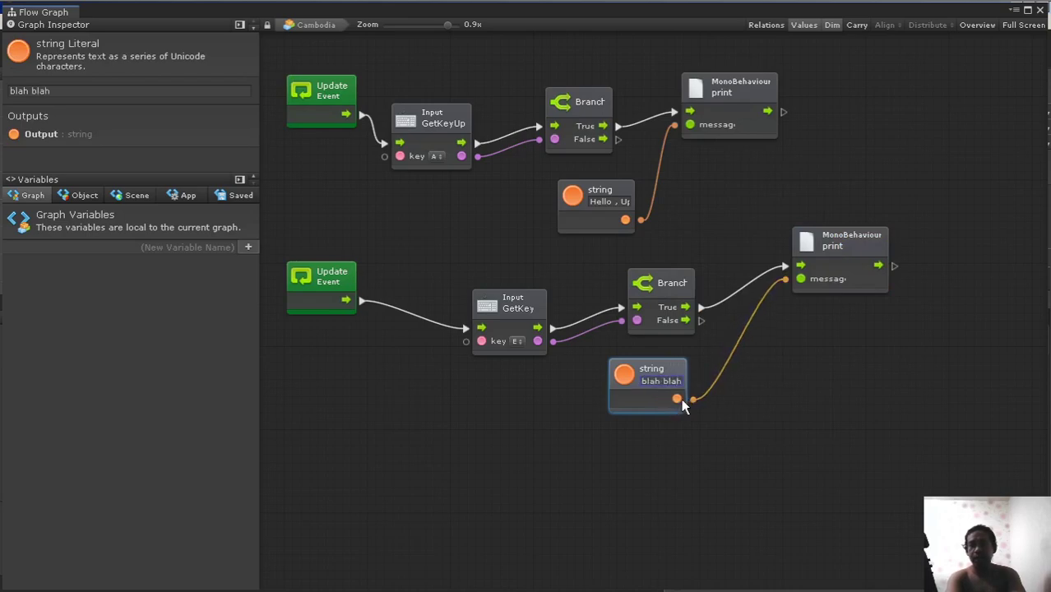
text( blah bla)
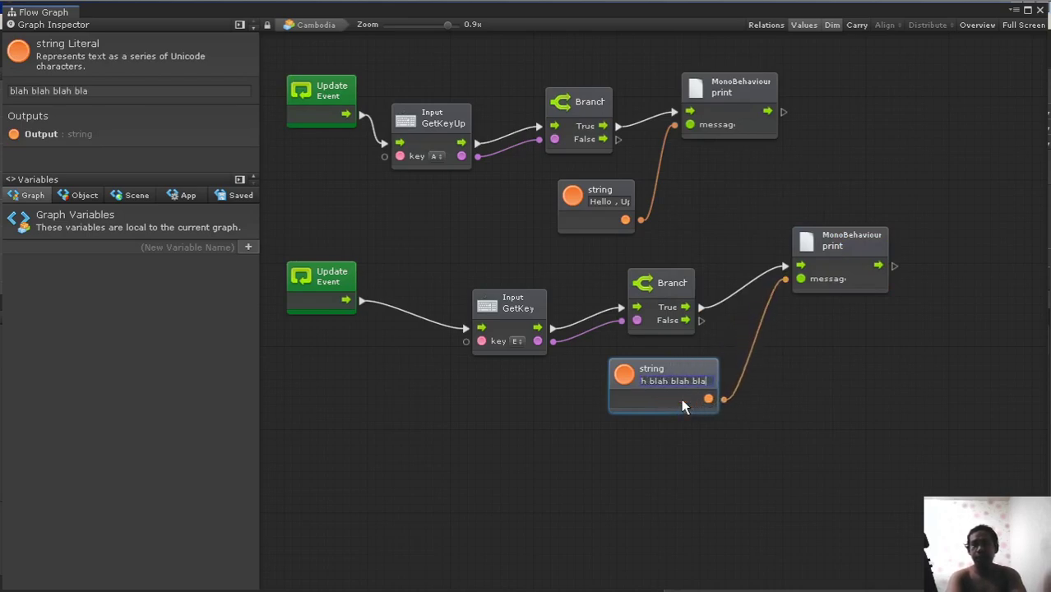
text(h blah)
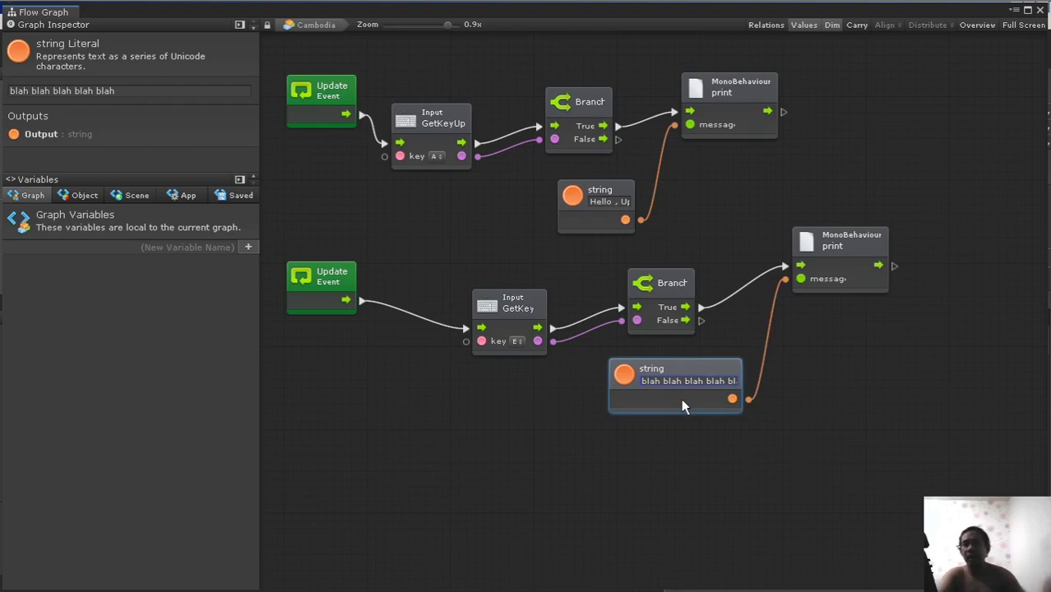
Close the flow graph, check and clear the Console's blah blah logs, and return to Game view
click(1041, 12)
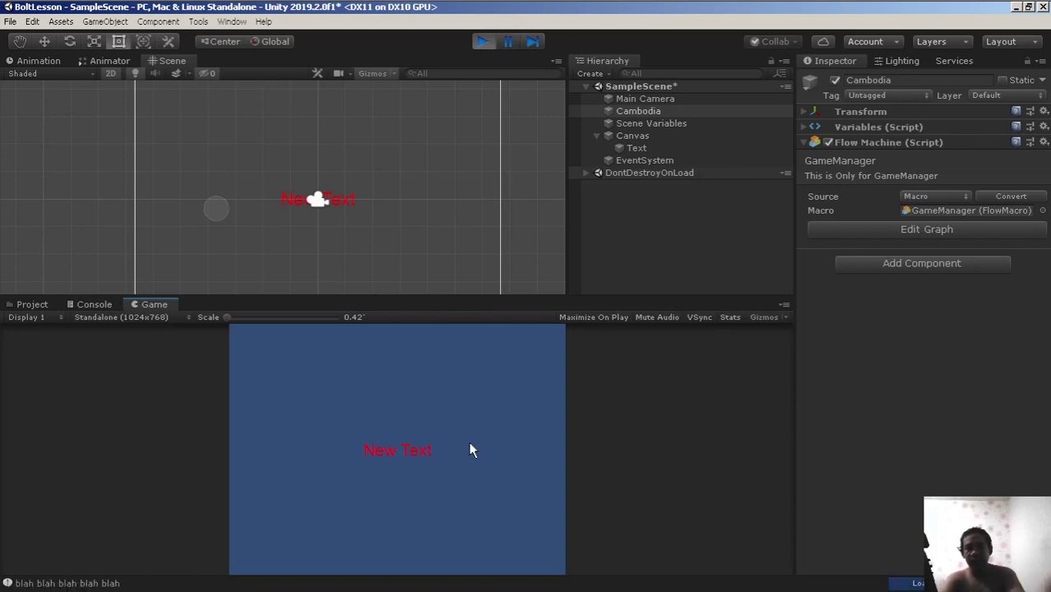
click(97, 304)
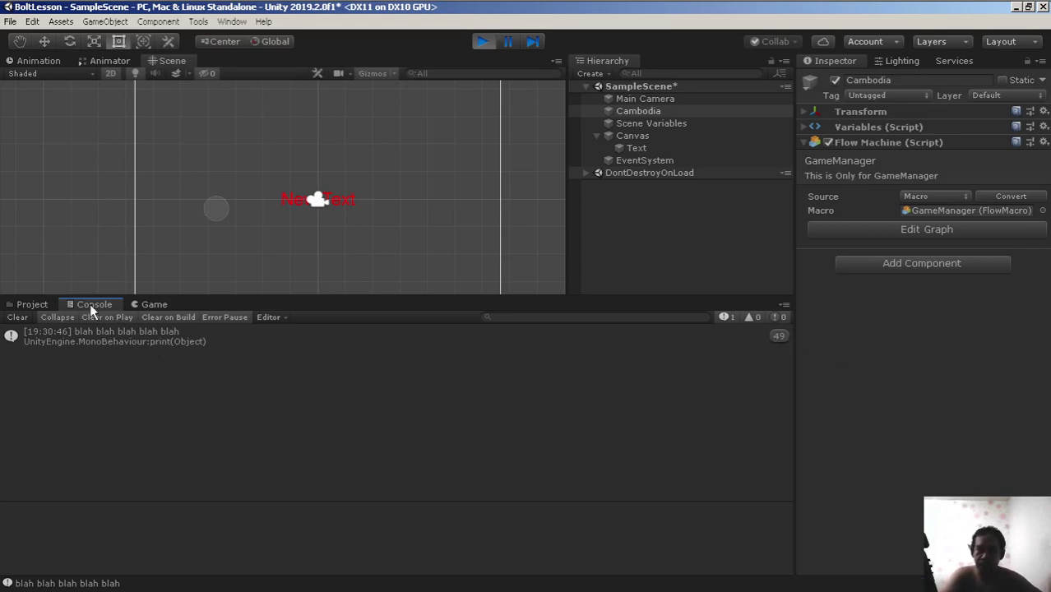
click(17, 317)
click(151, 304)
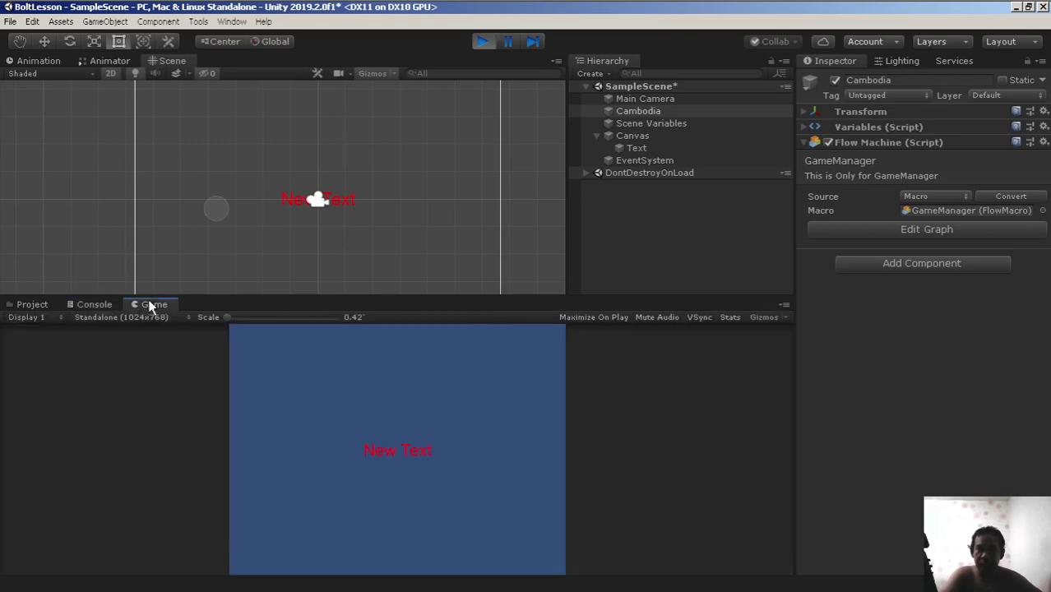
Hold E in the running game, confirm repeated blah blah logs in the Console, then stop play mode
click(428, 394)
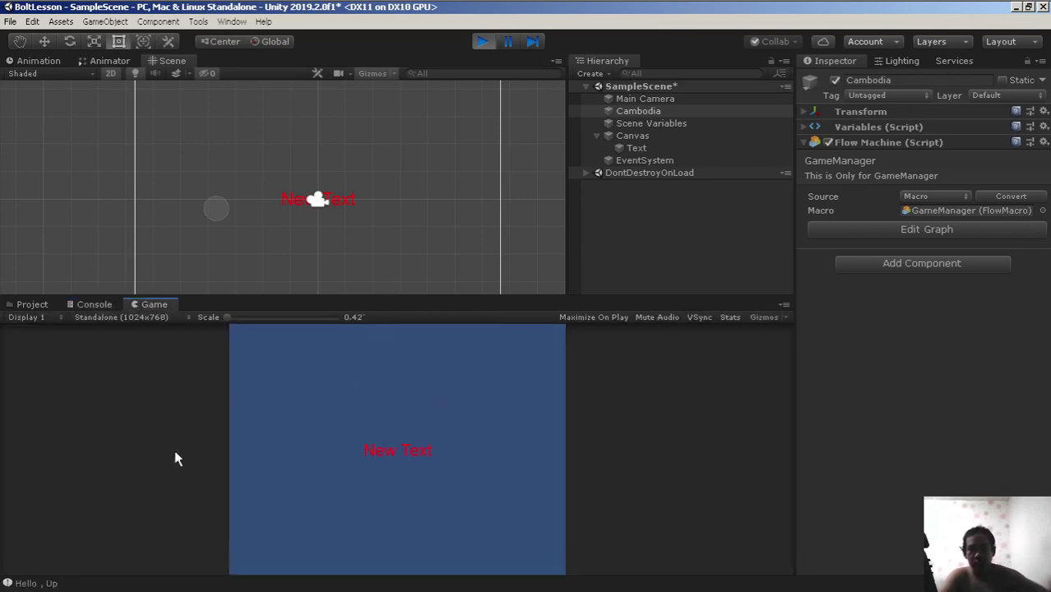
click(94, 304)
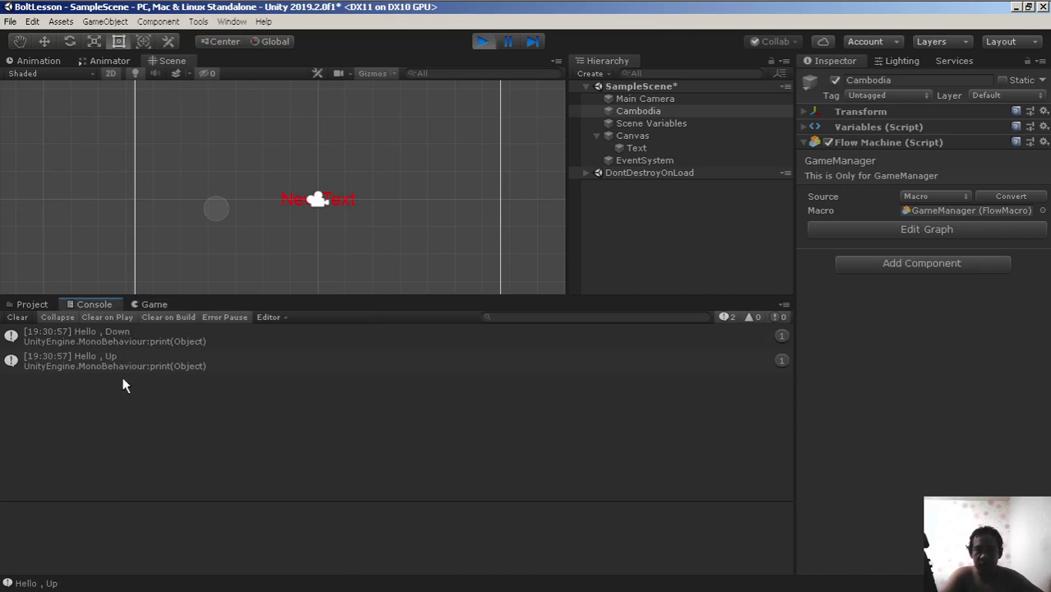
click(17, 318)
click(148, 304)
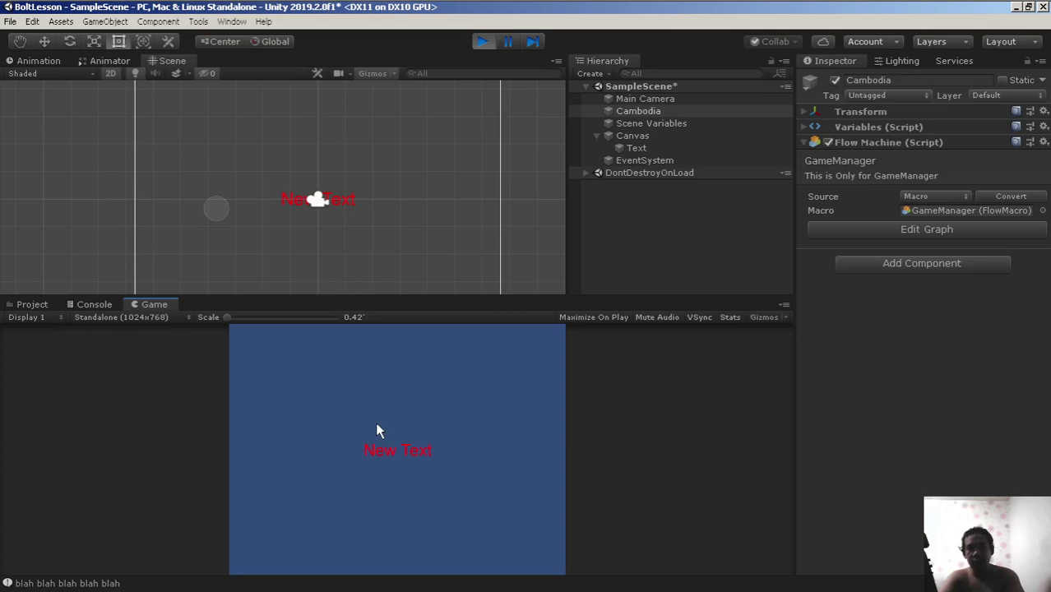
click(91, 304)
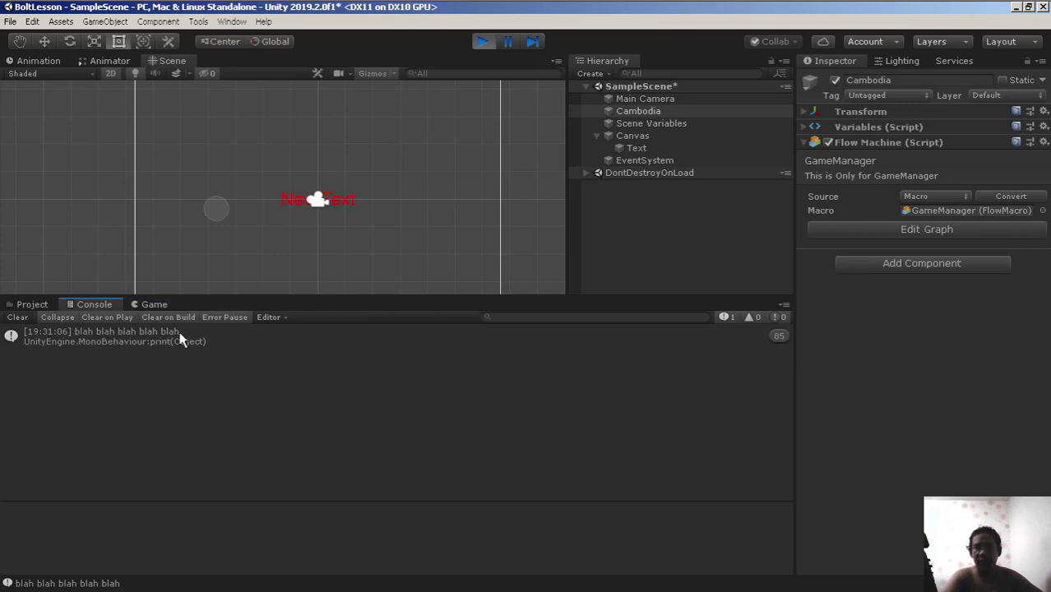
click(482, 42)
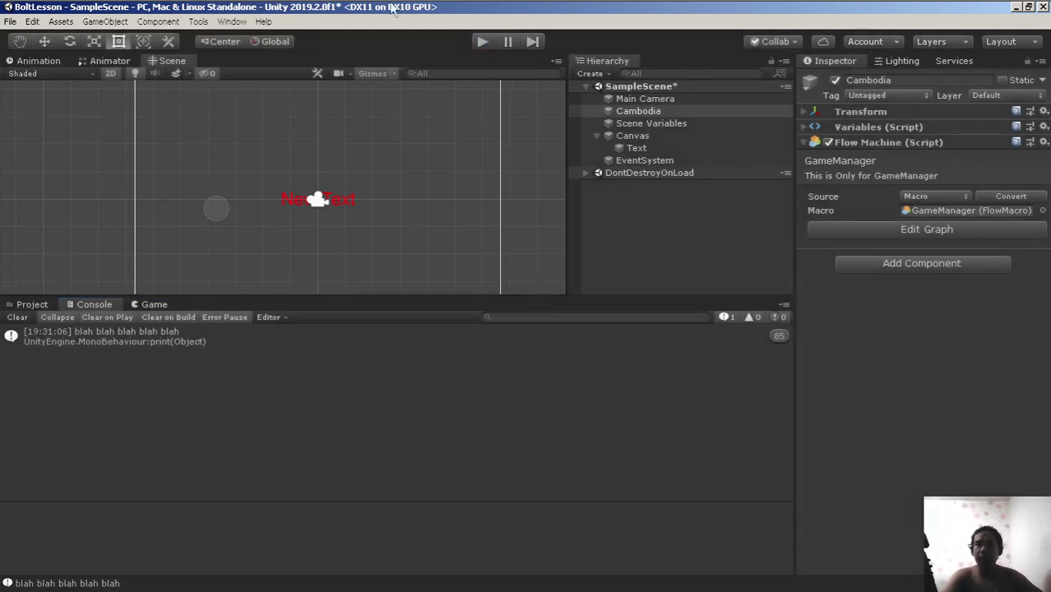